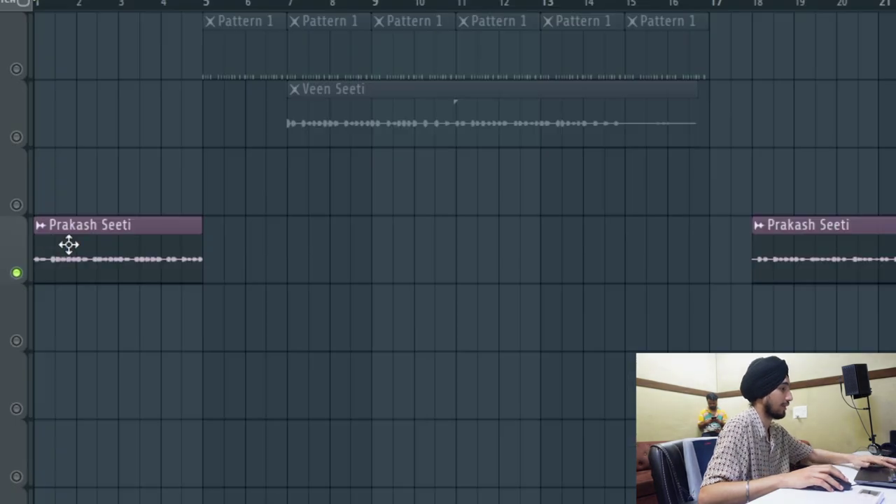
Select the whistle audio clip at bar 1 of the playlist and duplicate it along its track
ctrl+click(399, 187)
key(ctrl+b)
key(ctrl+b)
scroll(698, 206, down, 2)
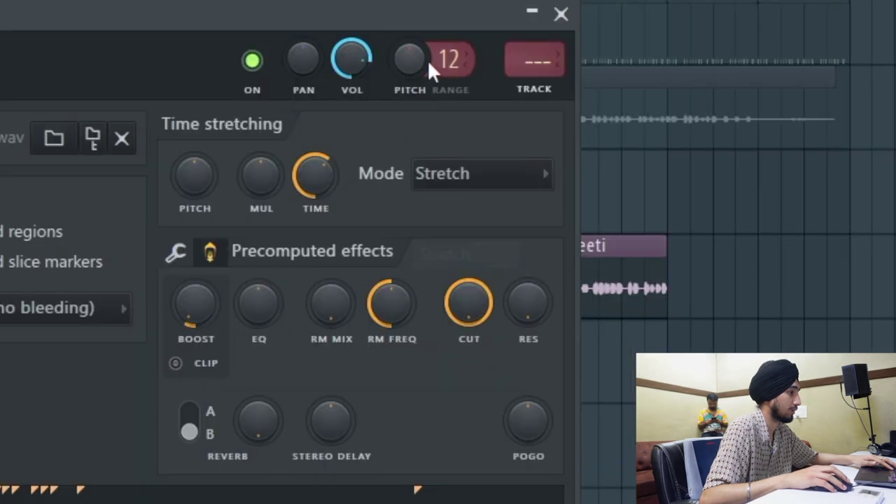
Create an automation clip for the whistle channel's pitch on Track 5
right_click(543, 147)
click(577, 258)
right_click(520, 310)
click(418, 291)
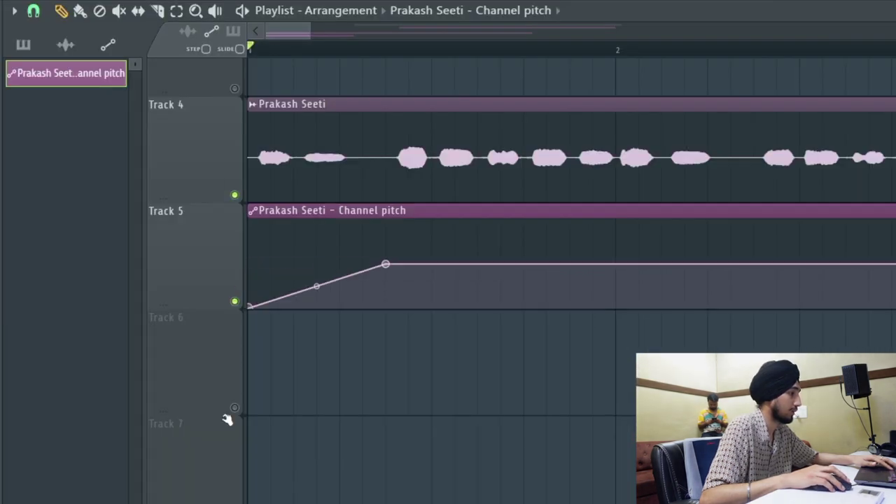
Bend the opening ramp of the channel pitch automation into a slow-start curve, repeat it at bar 2 and play it back
key(space)
drag(317, 285, 317, 308)
right_click(310, 175)
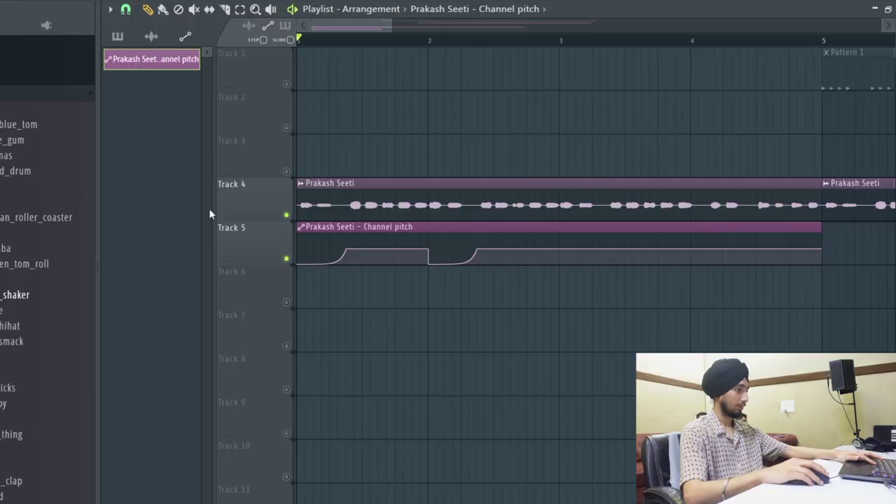
key(space)
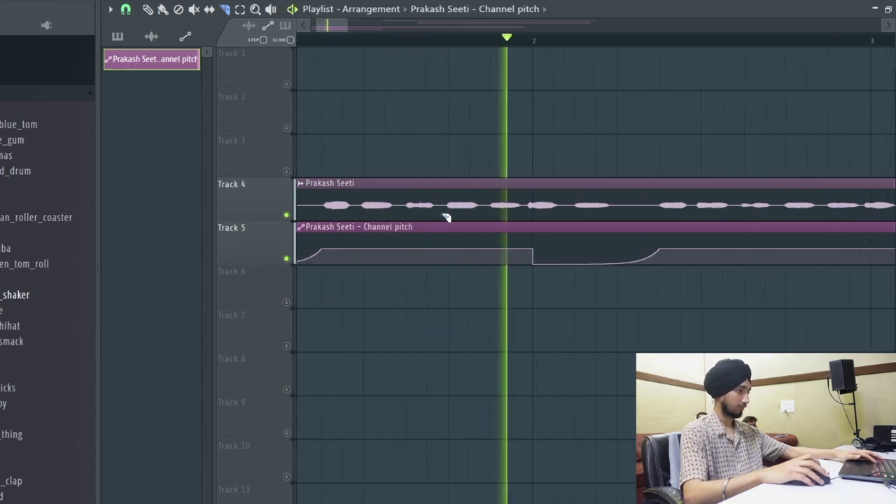
Slice the whistle clip on Track 4 just before bar 2 and select the part after the cut
scroll(515, 210, up, 3)
click(552, 203)
ctrl+click(595, 213)
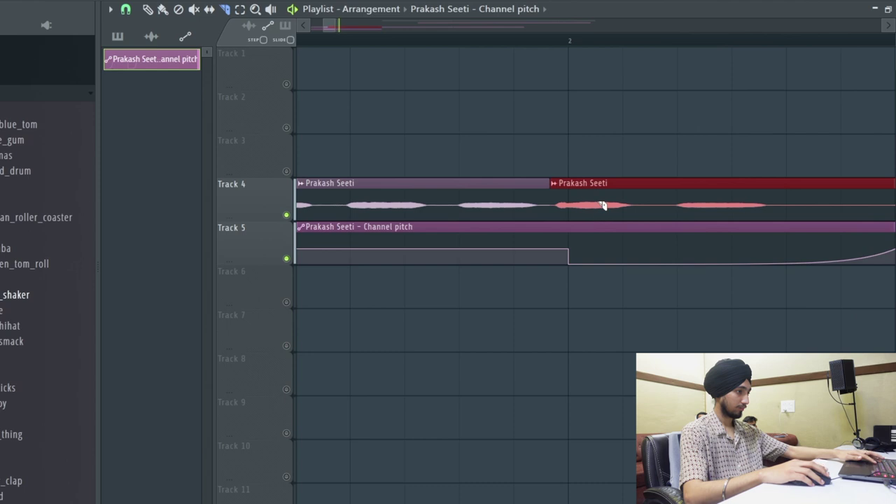
click(660, 194)
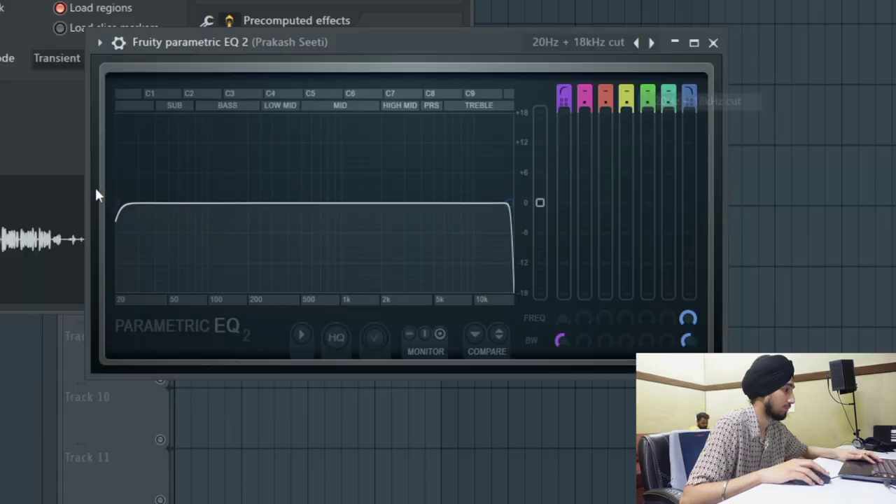
Shift the low-cut band in Fruity Parametric EQ 2 on the whistle channel towards higher frequencies
drag(120, 203, 297, 209)
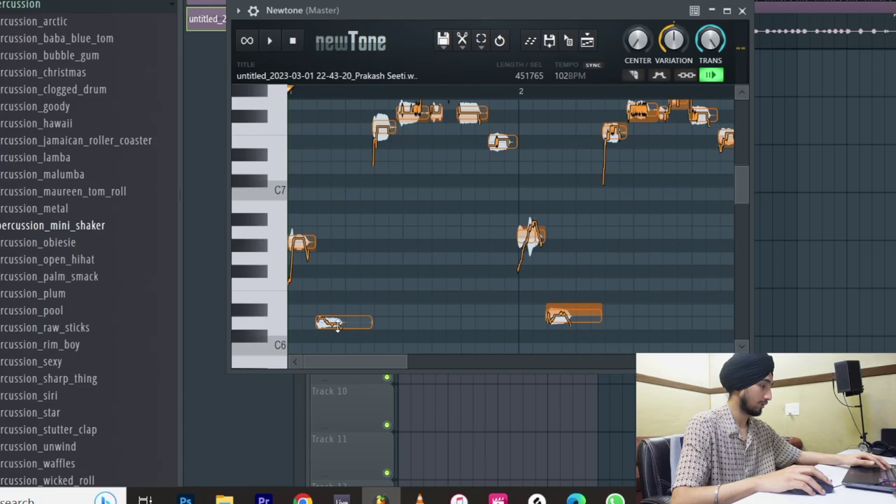
Lower the D6 whistle note in bar 1 by one semitone to C#6 in Newtone and play it back
drag(353, 359, 353, 368)
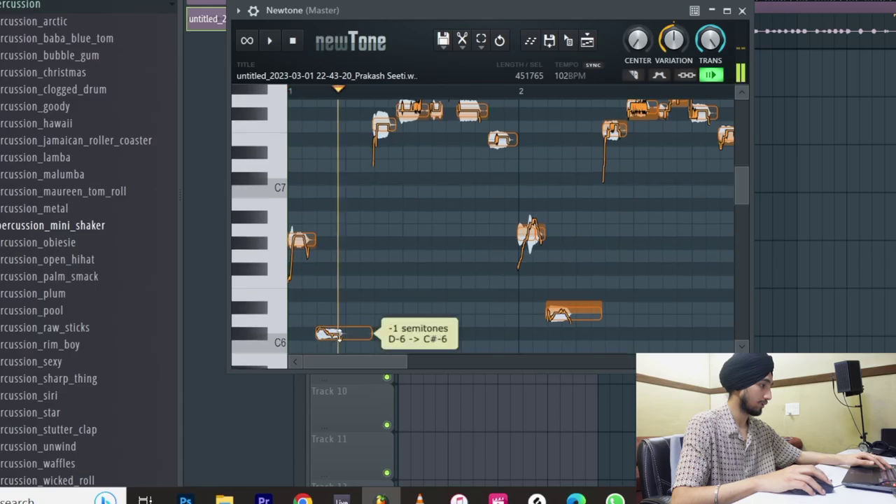
drag(272, 185, 306, 260)
scroll(385, 259, up, 3)
key(space)
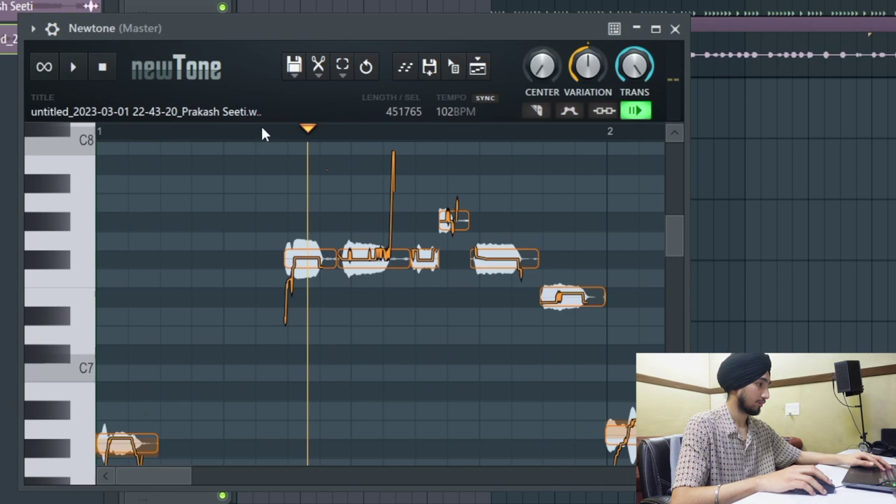
Slice off the onset of the first high note in bar 1 and lower that short piece in pitch
scroll(201, 225, down, 3)
scroll(448, 267, up, 2)
key(space)
scroll(240, 194, up, 2)
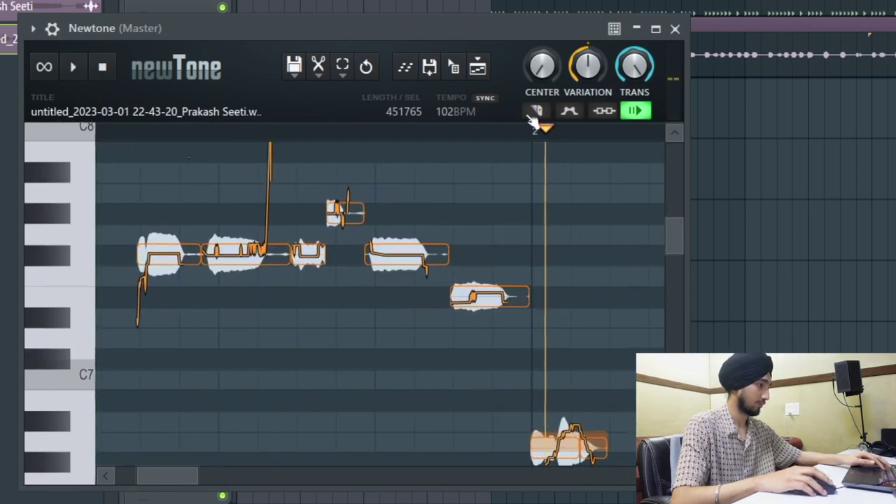
click(534, 113)
scroll(122, 207, up, 4)
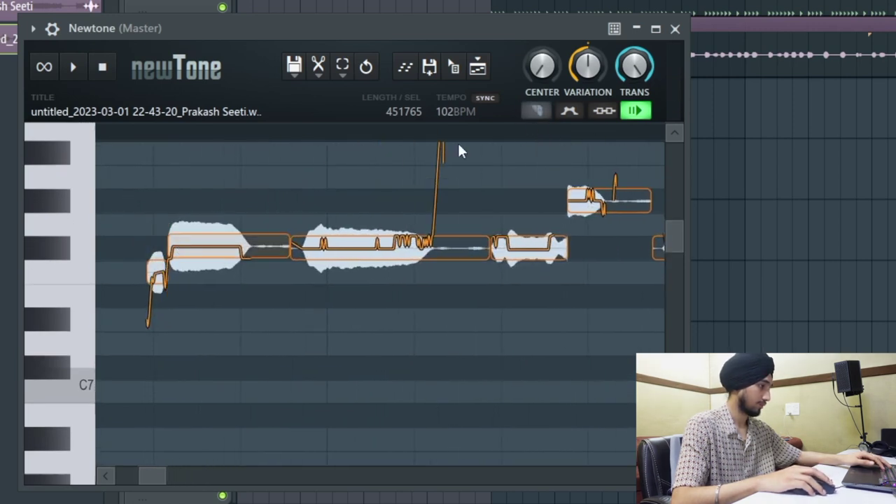
drag(152, 270, 154, 293)
scroll(214, 158, down, 3)
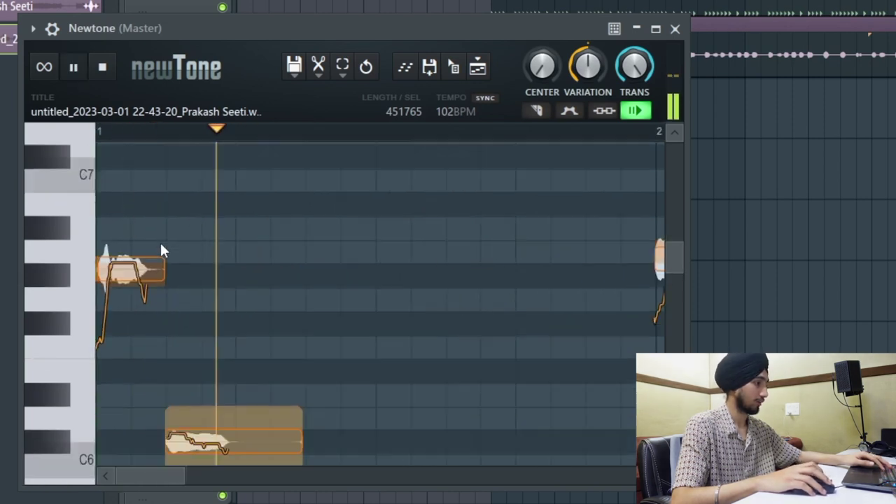
scroll(226, 312, down, 4)
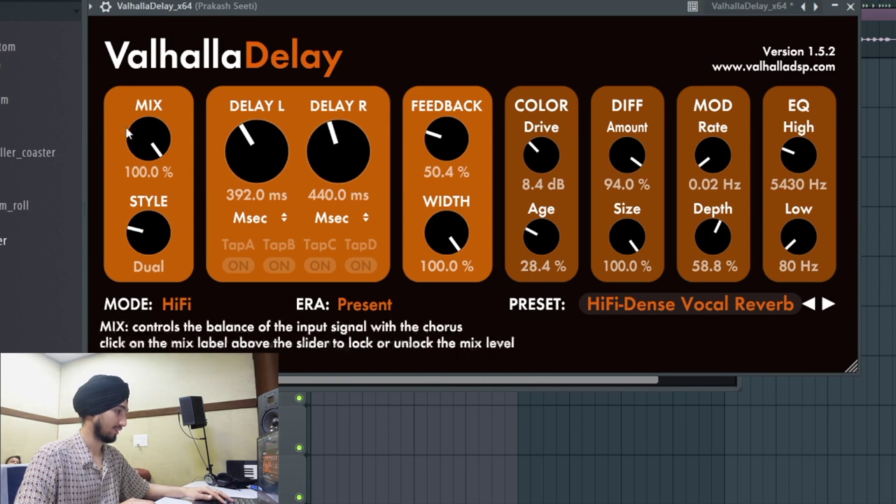
Reduce the ValhallaDelay mix to 2.4 % and raise the EQ Low frequency
drag(148, 140, 189, 332)
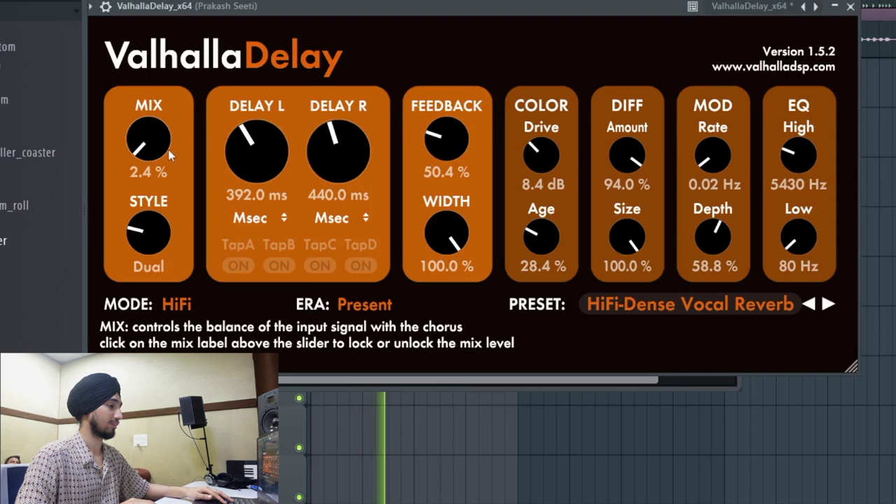
drag(784, 250, 798, 187)
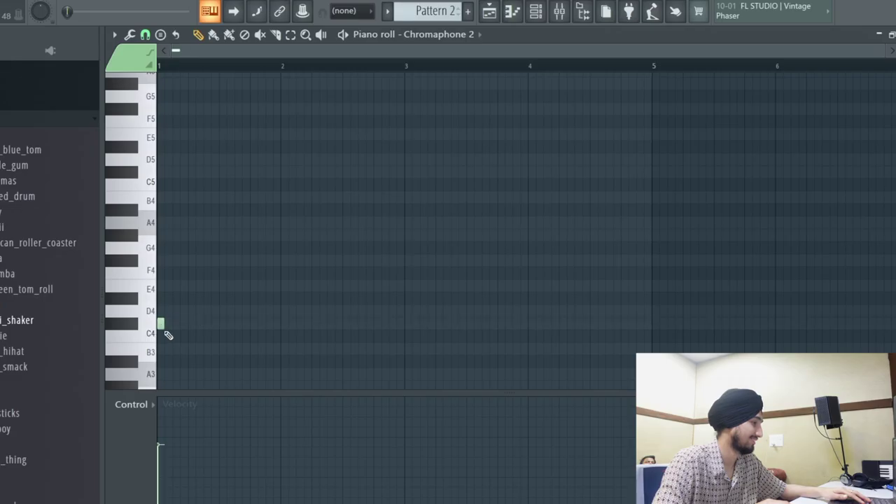
Add a G#4, B4, C#5 and E5 chord after the C#4 bass note in Pattern 2
scroll(161, 282, up, 3)
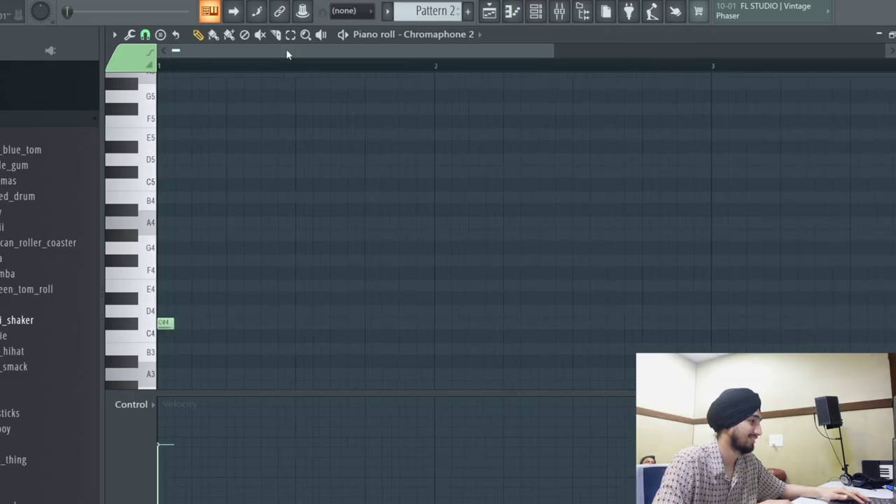
click(349, 35)
scroll(153, 280, up, 1)
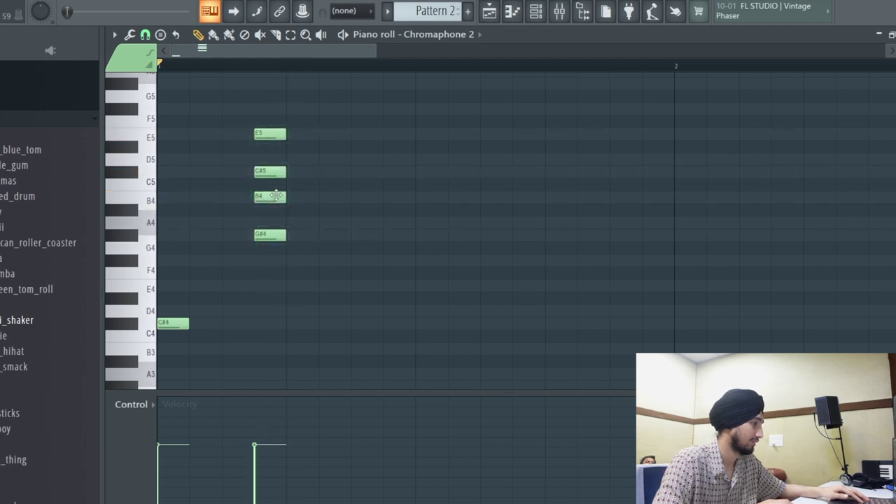
Duplicate the C#4 bass note and its chord within bar 1 and transpose the copy down to an F#3 bass
scroll(334, 210, down, 3)
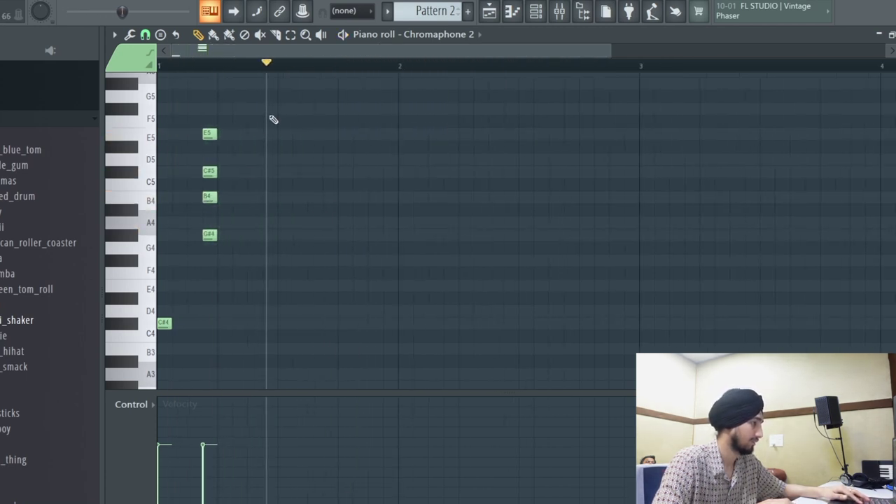
drag(253, 115, 80, 344)
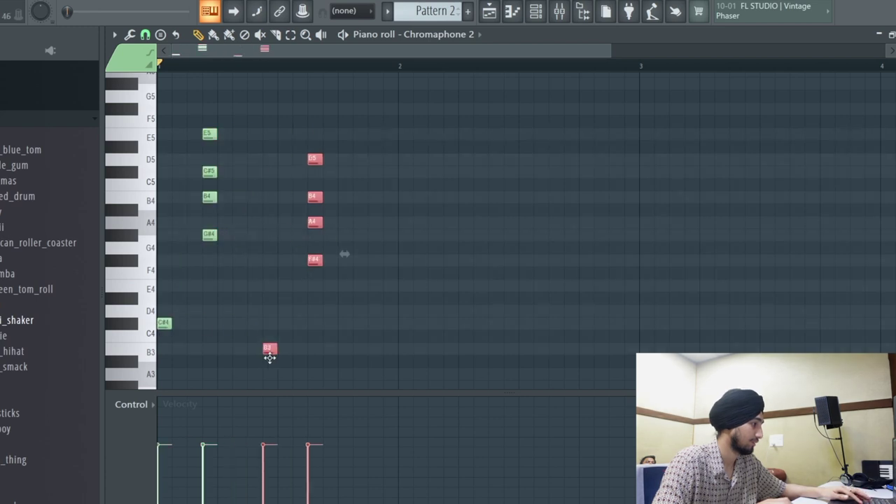
drag(285, 361, 283, 378)
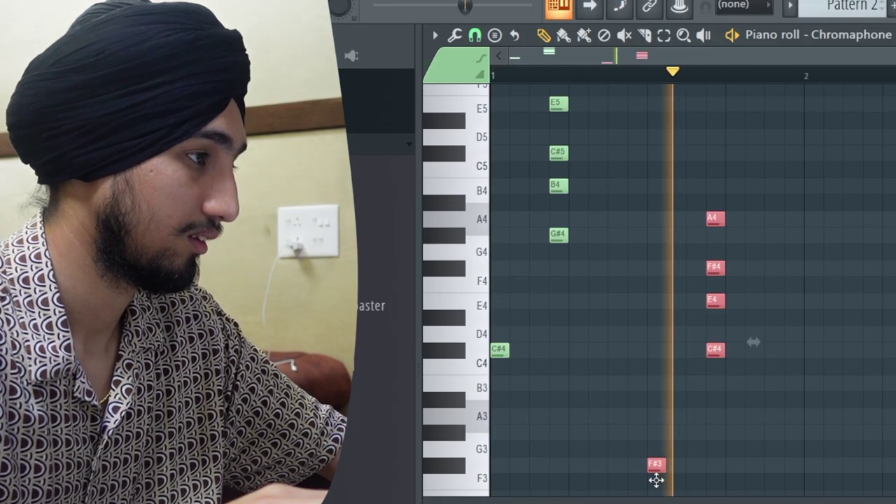
Raise the C#4 and E4 notes of the second chord by an octave to C#5 and E5, and play it
drag(714, 408, 715, 172)
drag(695, 296, 732, 365)
key(ctrl+Up)
key(space)
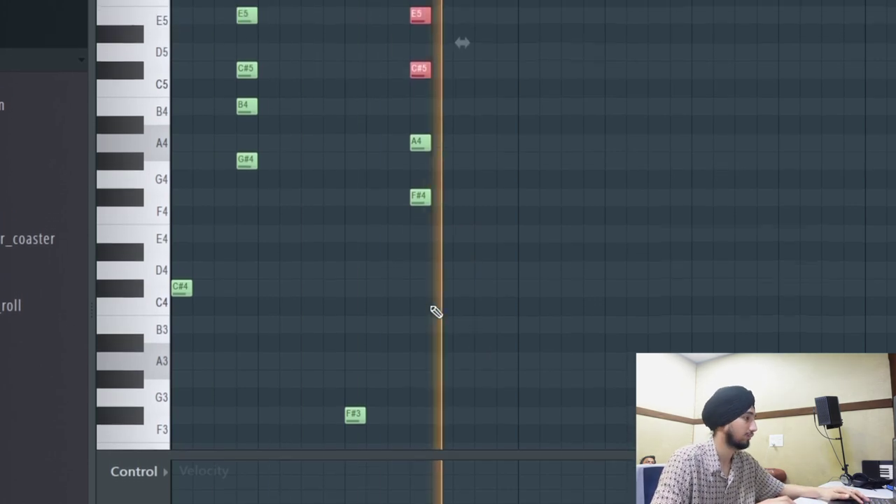
Copy the first bass note and chord to bar 2 with A3 as bass, and rework the chord to E4, A4 and C#5
scroll(422, 254, up, 1)
key(space)
drag(306, 54, 151, 395)
drag(188, 351, 213, 353)
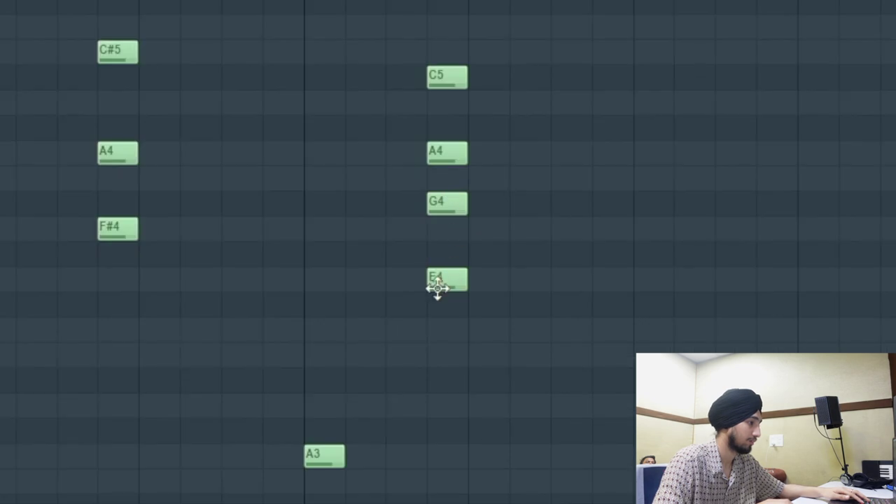
drag(442, 53, 442, 52)
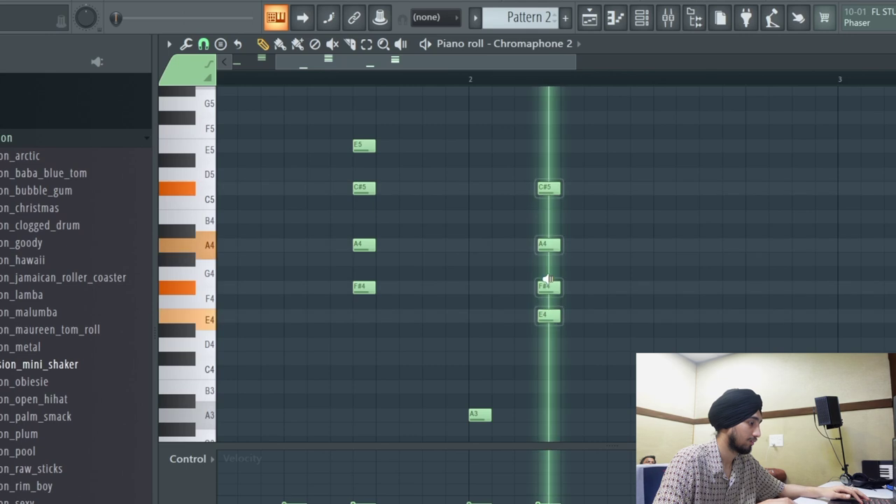
right_click(552, 287)
Copy the A3 bass note and its chord into the second half of bar 2, transpose the chord to F#4, B4 and D#5, and audition it
scroll(558, 283, down, 3)
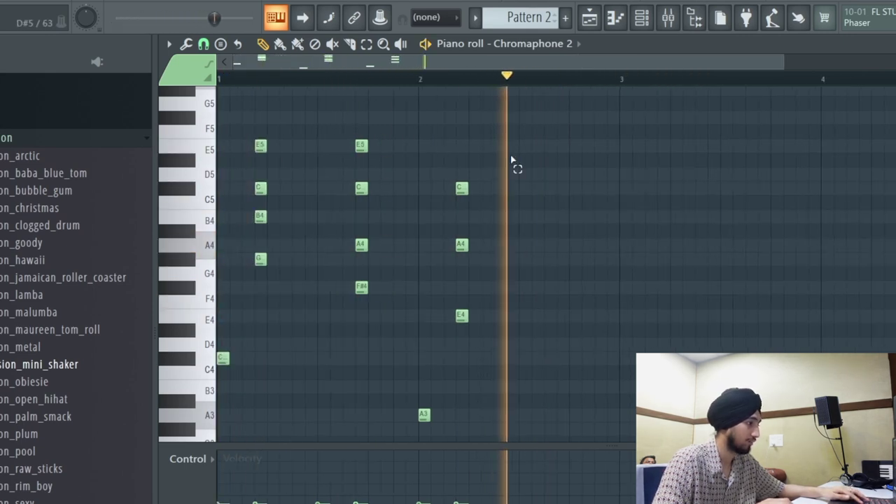
drag(510, 156, 424, 426)
key(space)
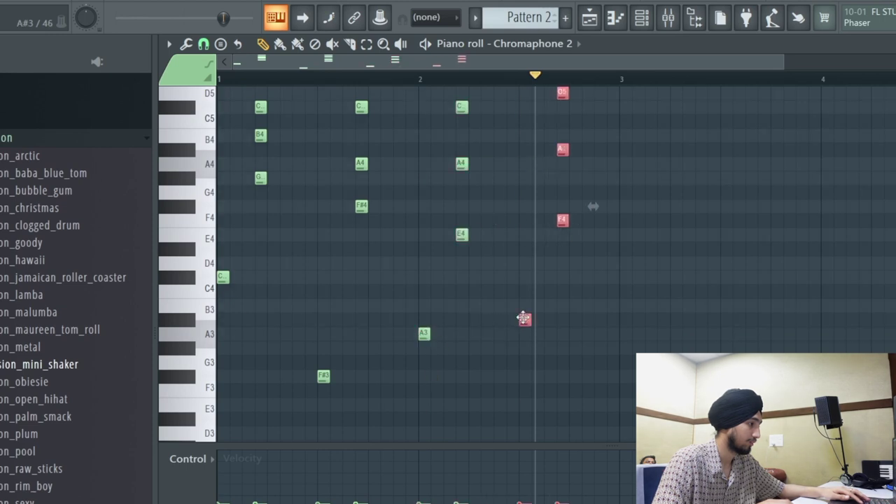
alt+right_click(573, 304)
scroll(577, 295, up, 4)
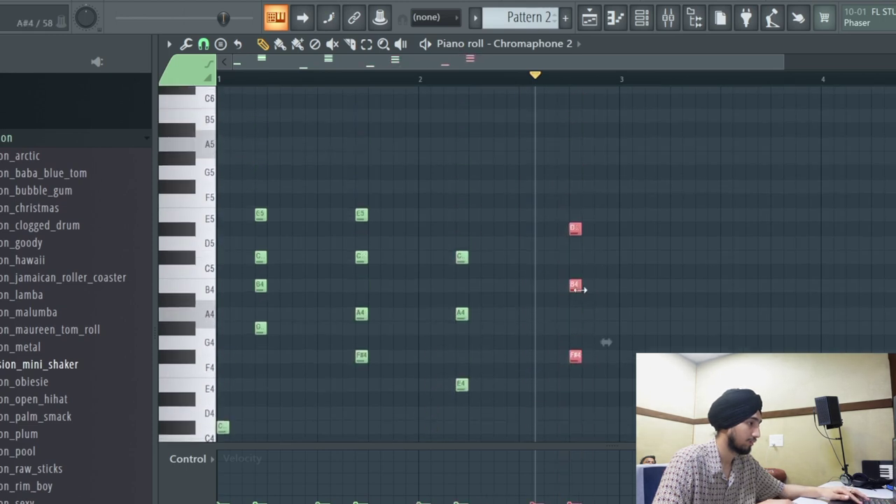
key(space)
key(space)
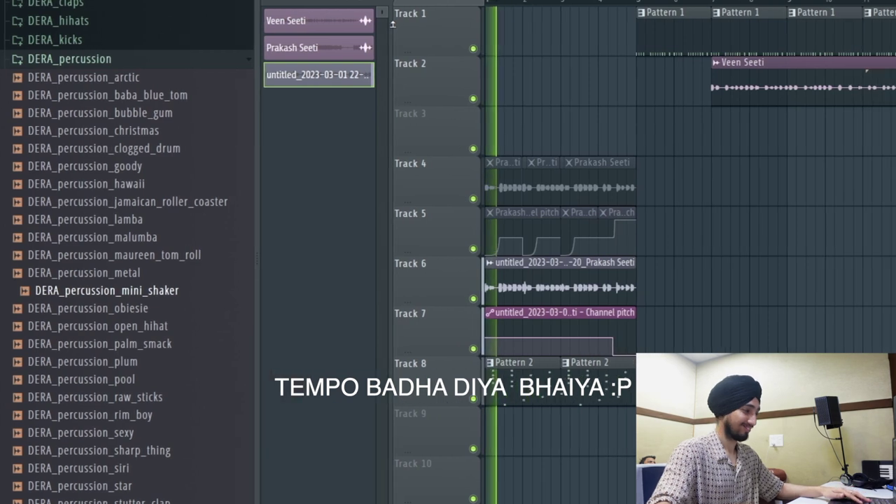
Show the channel rack and open Pattern 2 from its clip on Track 8
scroll(287, 195, up, 3)
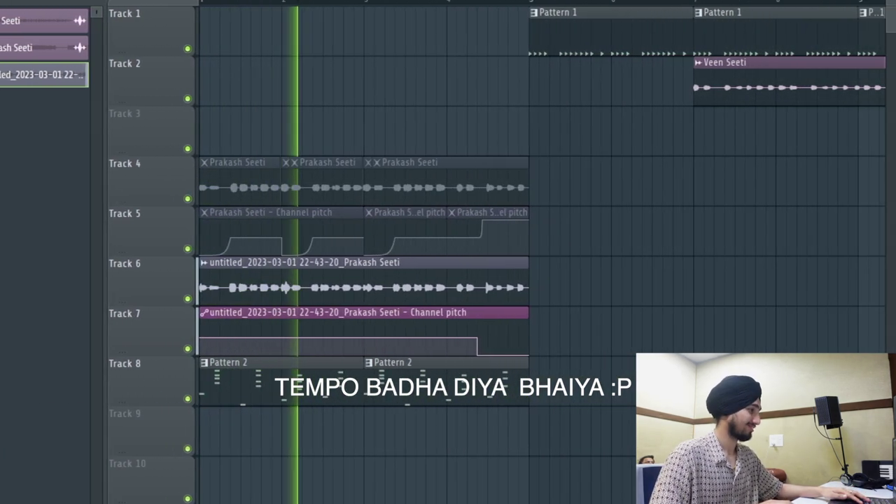
key(F6)
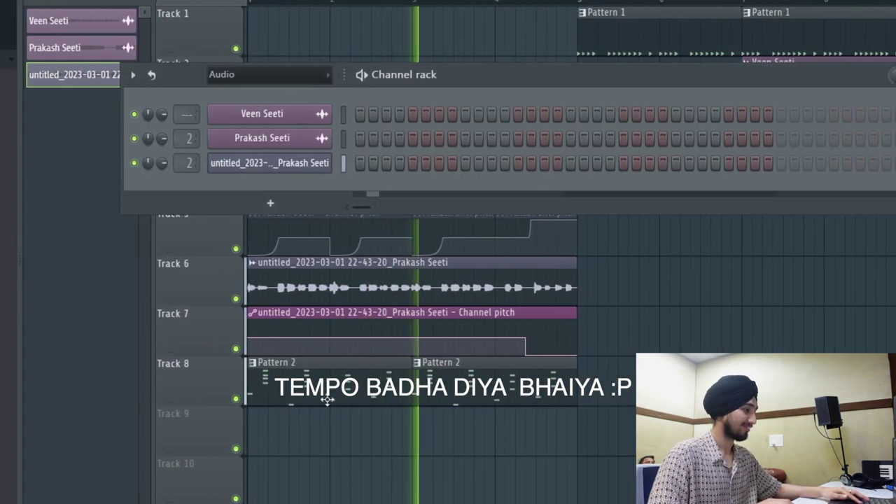
double_click(301, 397)
scroll(311, 240, down, 2)
scroll(311, 240, up, 3)
drag(312, 244, 419, 230)
scroll(350, 150, up, 3)
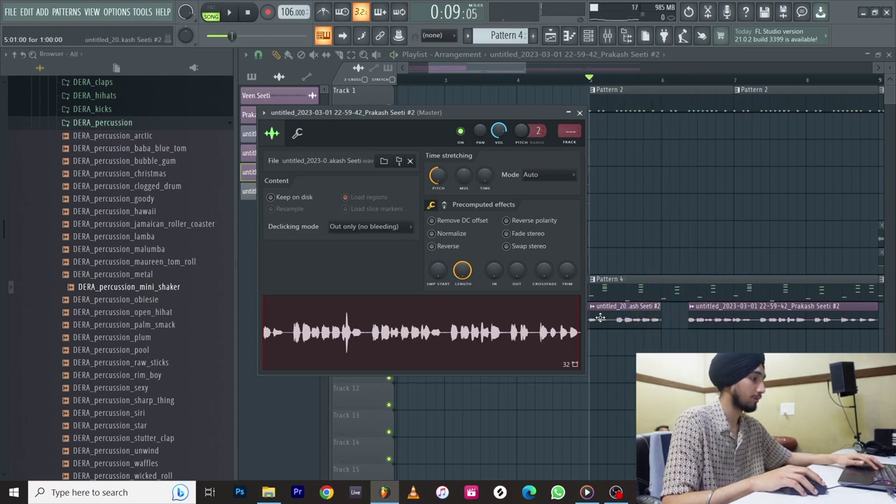
Shorten the #2 whistle clip at bar 5 on Track 9 to start at 5:09:00 with a length of 0:08:00, and play it
drag(600, 317, 607, 315)
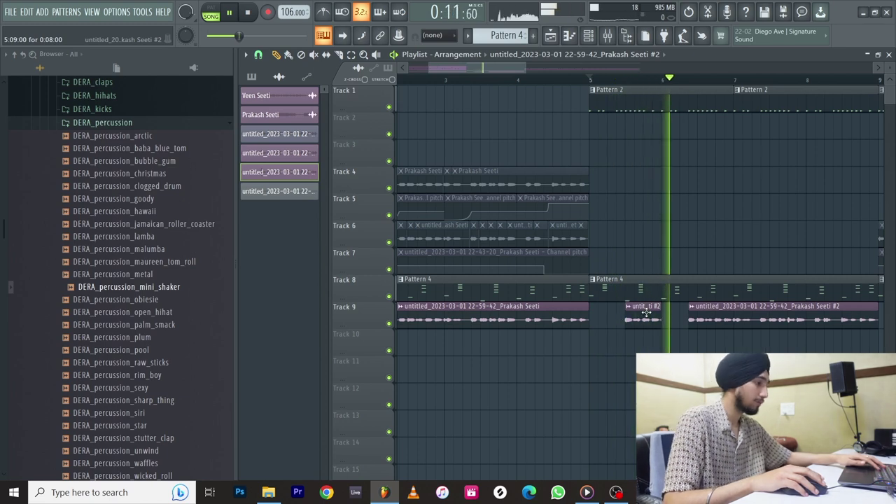
scroll(702, 321, down, 2)
key(space)
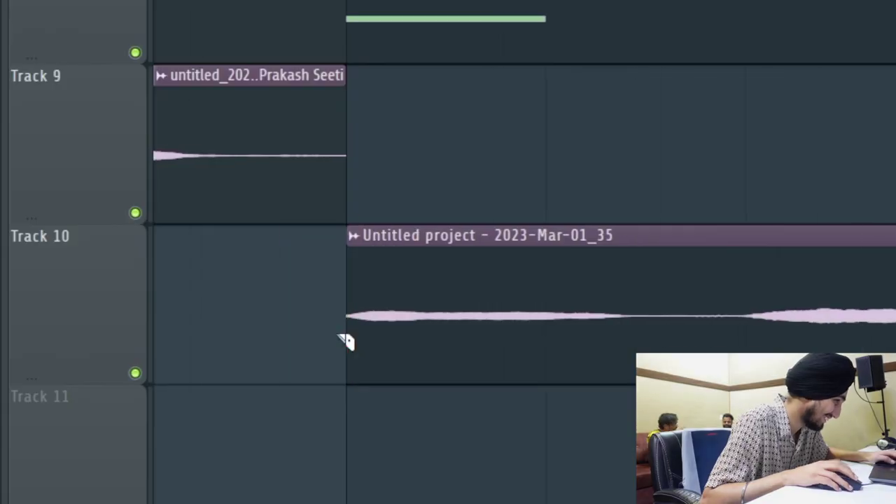
Open the first Untitled project - 2023-Mar-01_35 clip on Track 10 for pitch editing in Newtone
scroll(418, 168, down, 8)
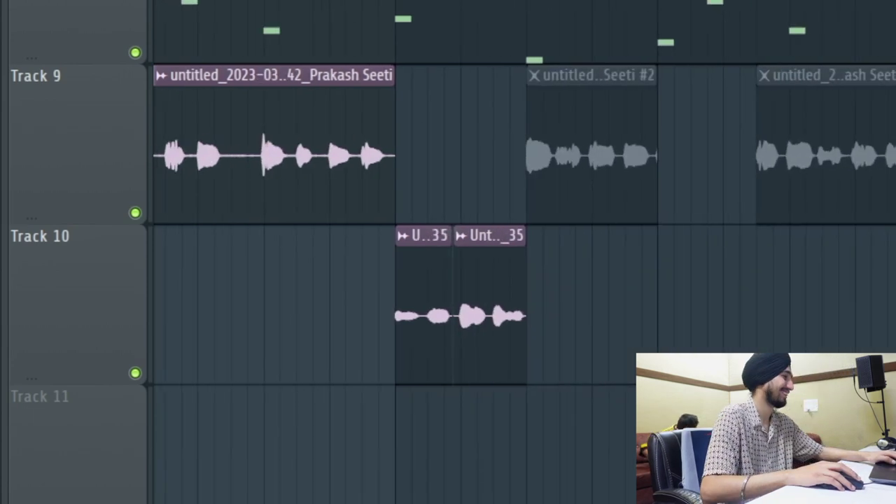
double_click(430, 315)
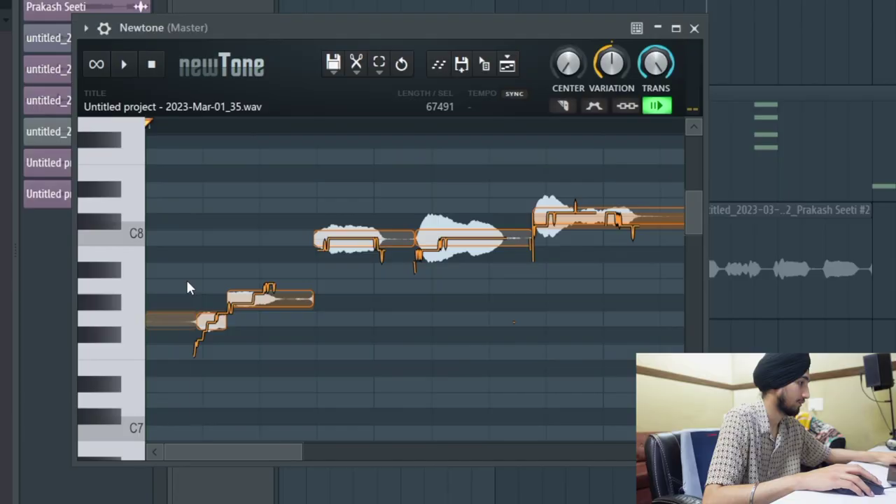
Retune the recording's notes in Newtone: raise the short early note one semitone, lower C#8 to B7 and raise C8 to C#8
drag(214, 316, 213, 294)
click(166, 250)
key(space)
key(space)
drag(357, 238, 361, 257)
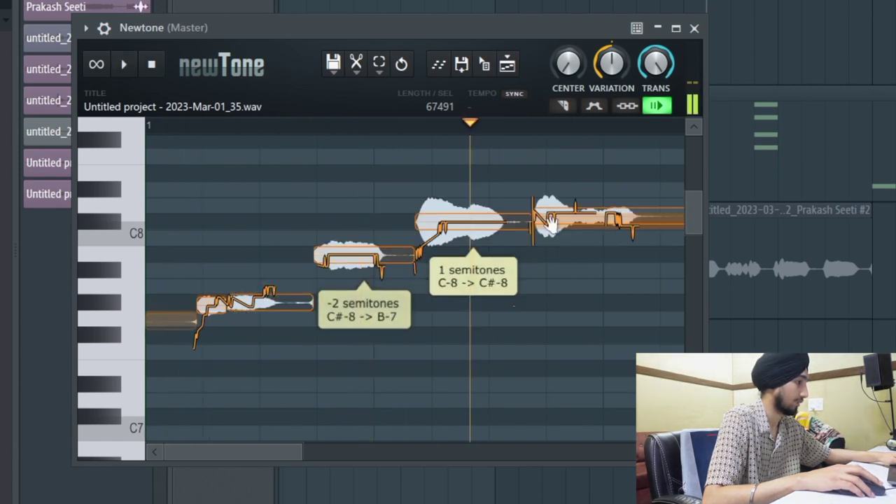
Lower the long C#8 note by about two semitones, play the result and place the retuned Untitled project - 2023-Mar-01_37 audio in the playlist
drag(497, 216, 491, 254)
key(space)
scroll(317, 417, down, 2)
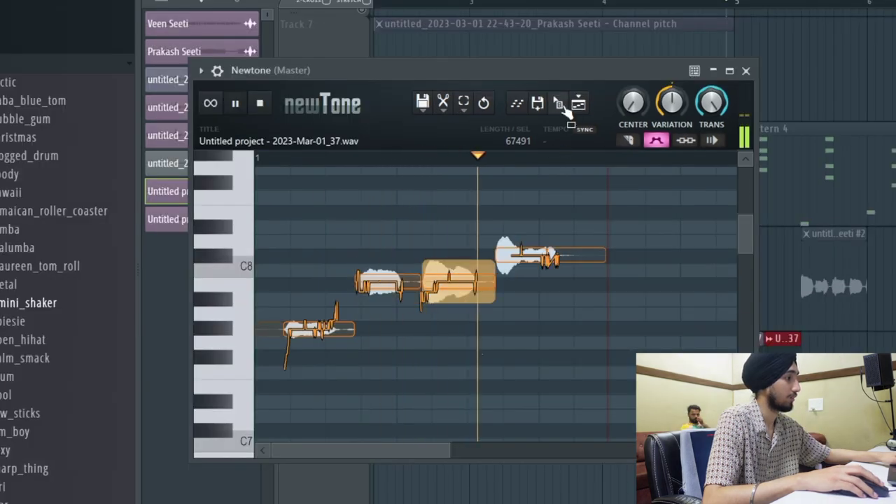
drag(564, 105, 753, 388)
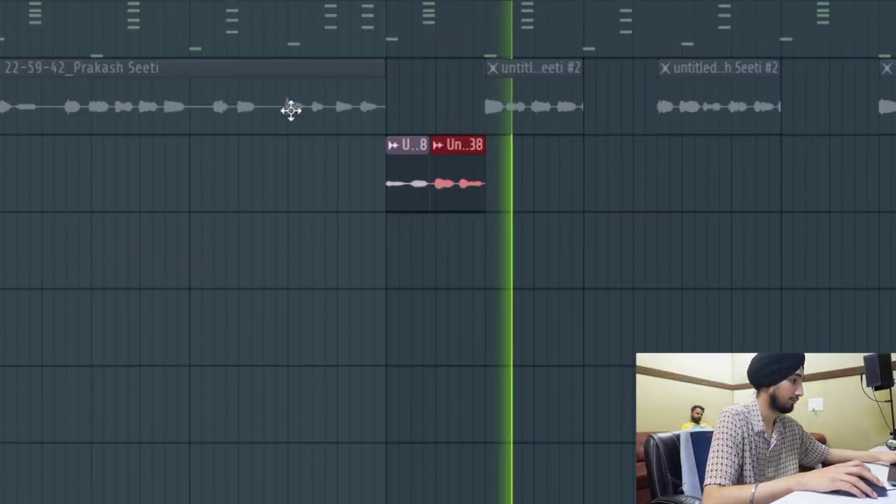
Move the Untitled project - 2023-Mar-01_36 clip on Track 11 to the end of bar 8 and play it
key(space)
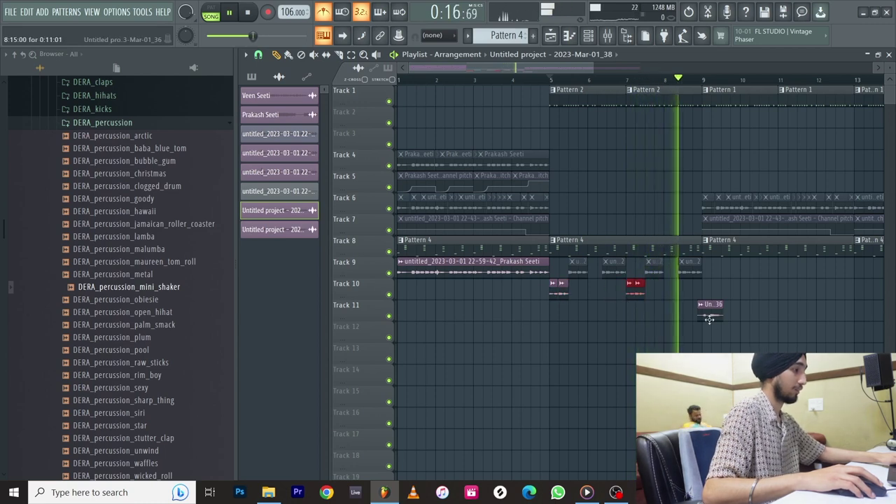
scroll(708, 319, up, 3)
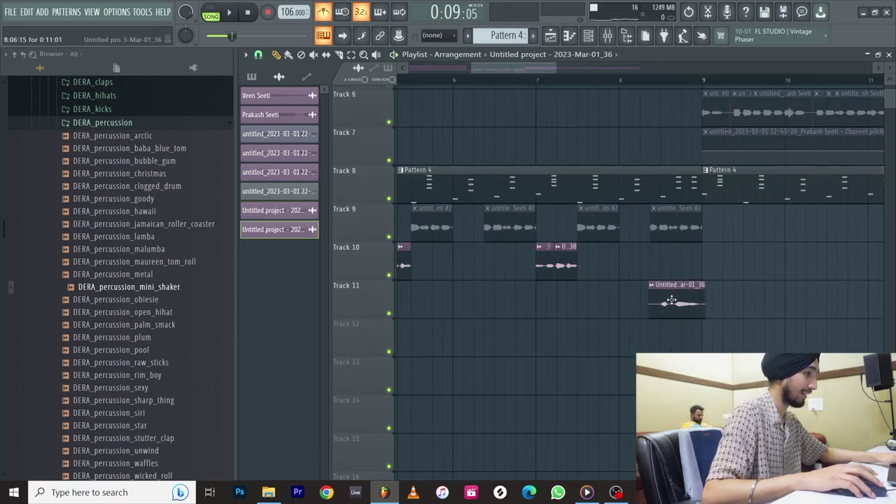
scroll(671, 303, up, 3)
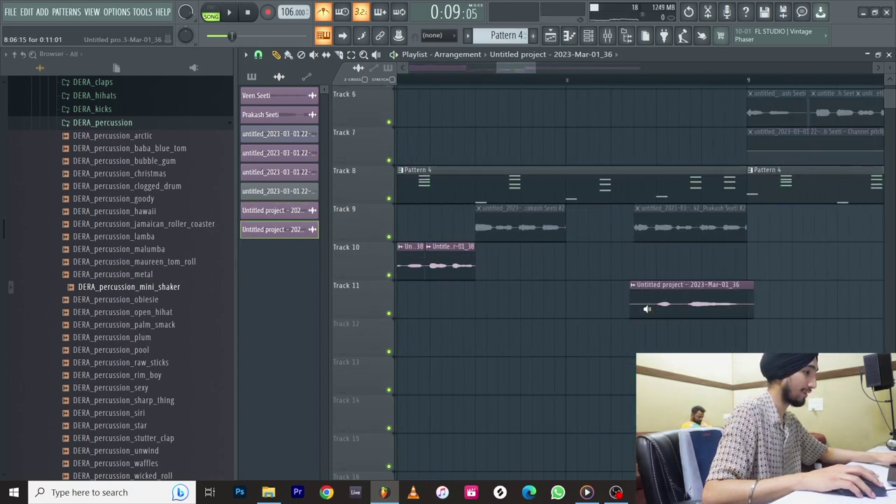
key(space)
key(space)
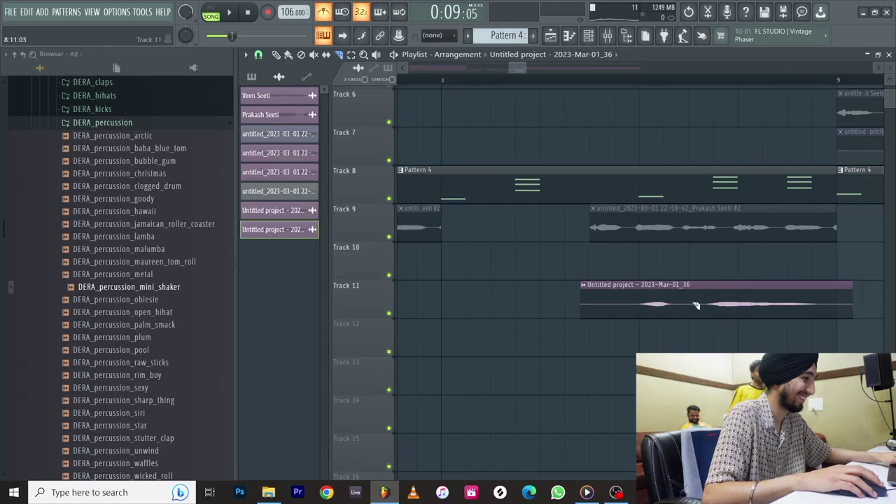
Cut the Pattern 4 clip on Track 8 so it ends halfway through bar 8, and play the transition into bar 9
scroll(696, 306, down, 3)
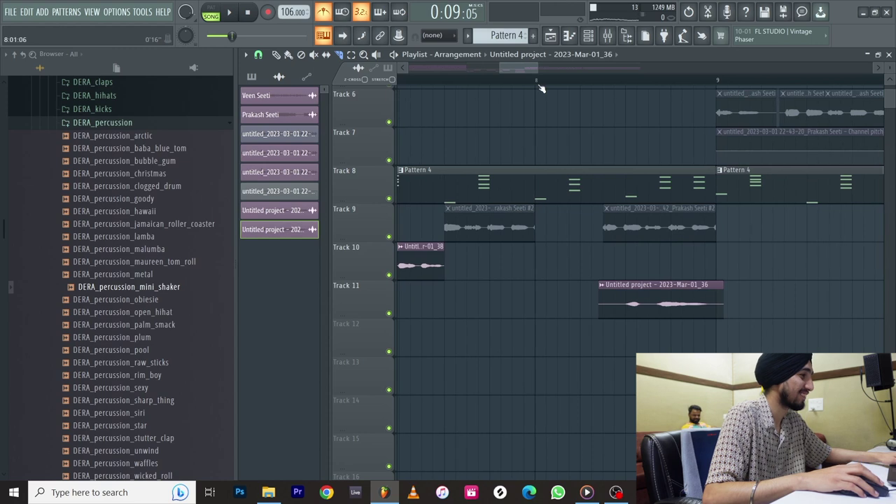
key(space)
scroll(637, 210, up, 5)
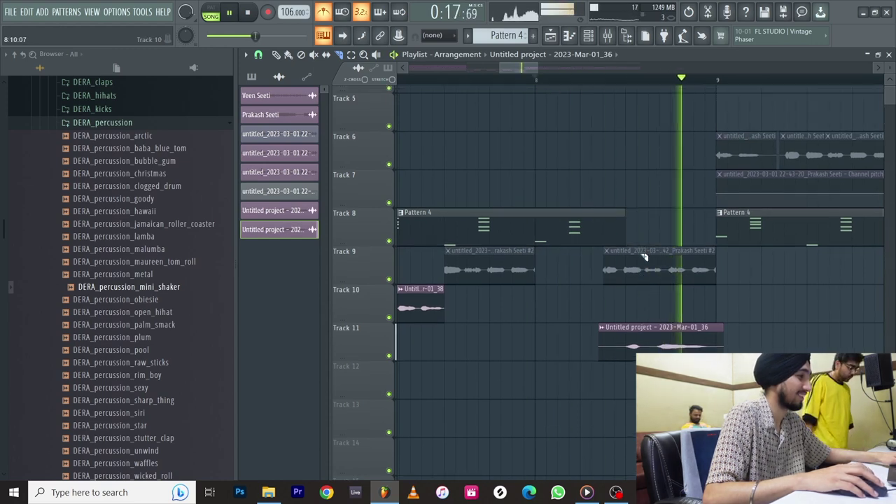
key(space)
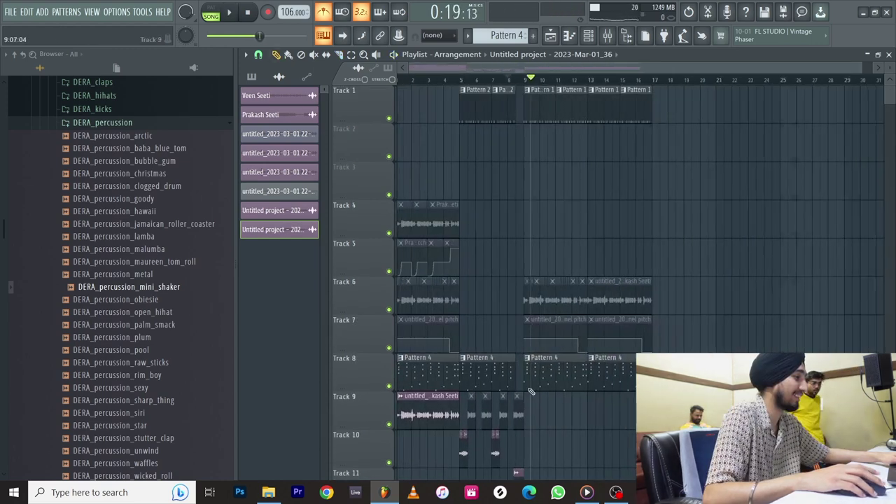
Fill the DERA_kick_the_best channel in Pattern 1 with a hit every 4 steps
scroll(530, 390, down, 2)
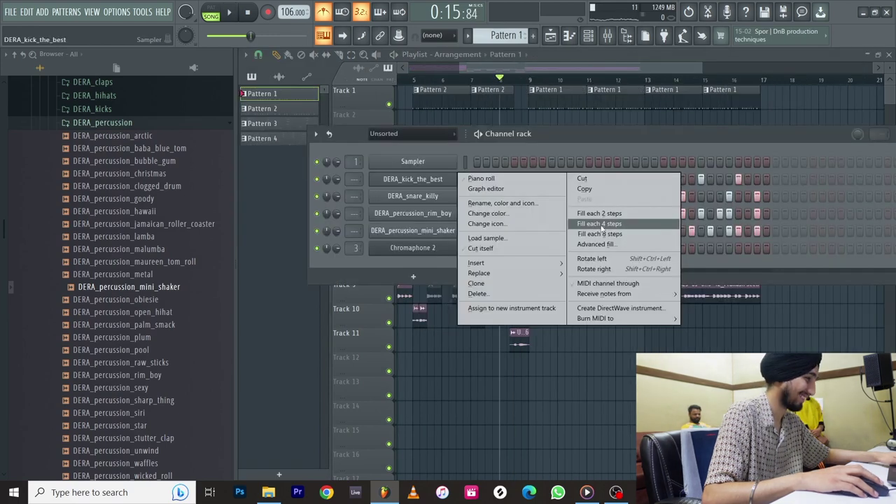
click(602, 231)
click(550, 99)
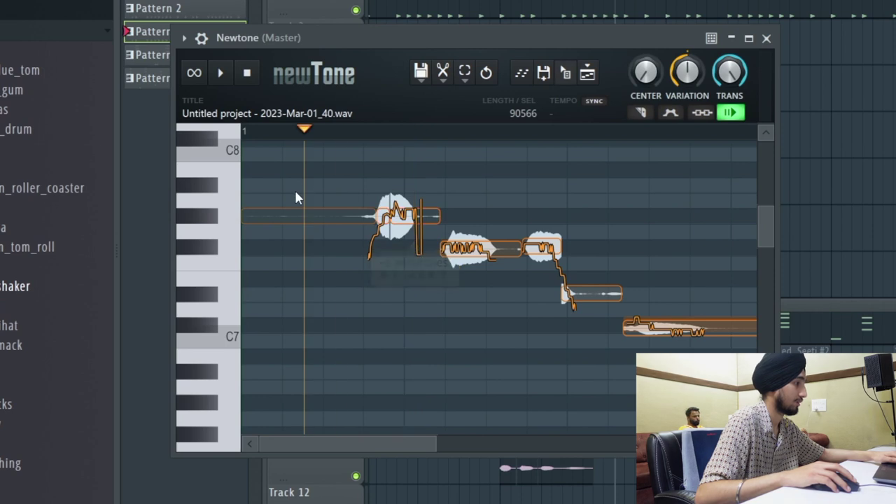
Play the Untitled project - 2023-Mar-01_40 recording in Newtone and close the pitch editor
key(space)
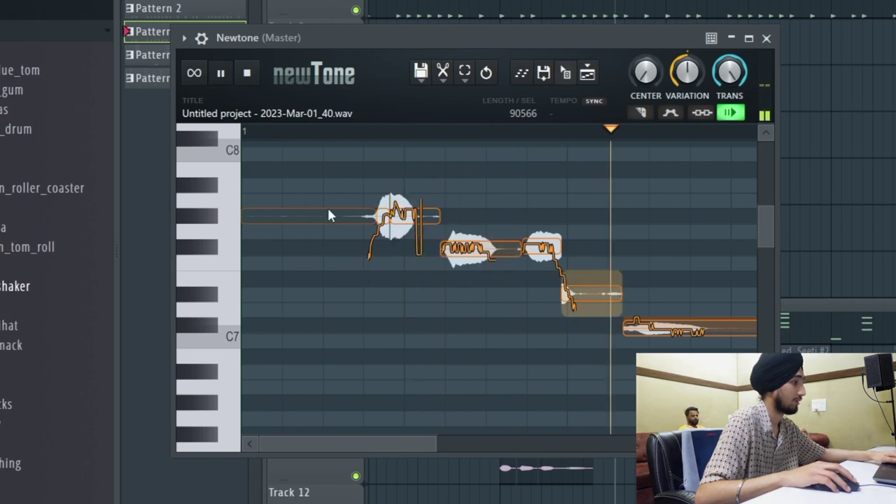
key(space)
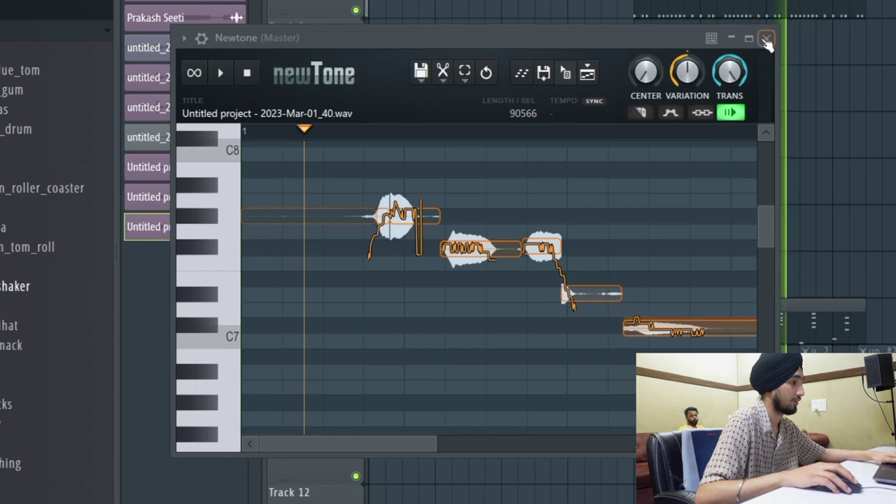
click(766, 41)
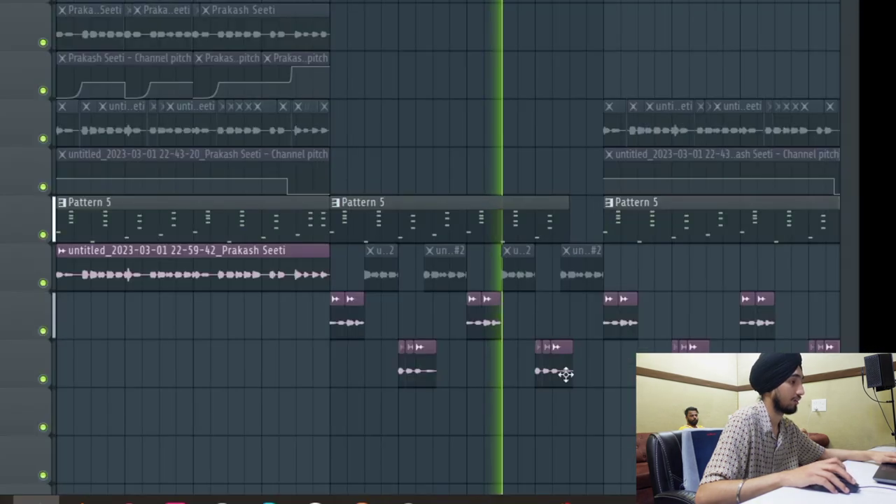
Enter the SOLO notes C#6, D#6, E6, F#6, G#6 and F#6 in bar 1, play them and lower them all one octave
scroll(569, 378, up, 3)
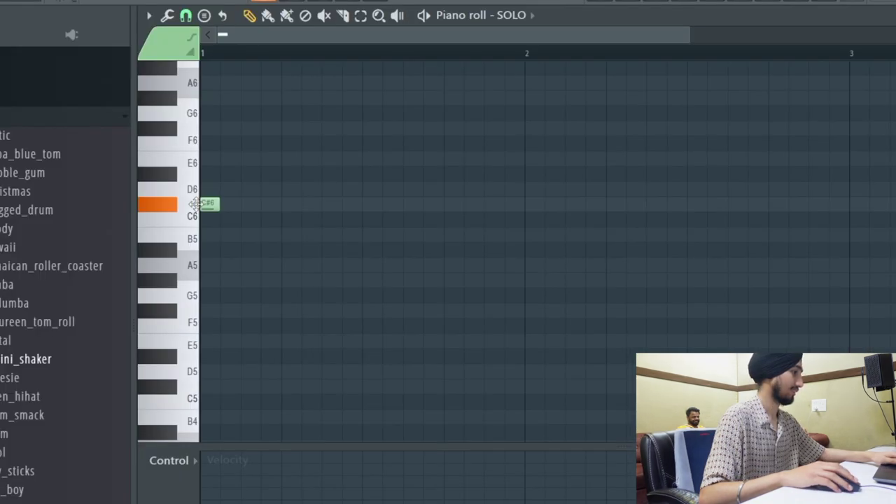
click(423, 18)
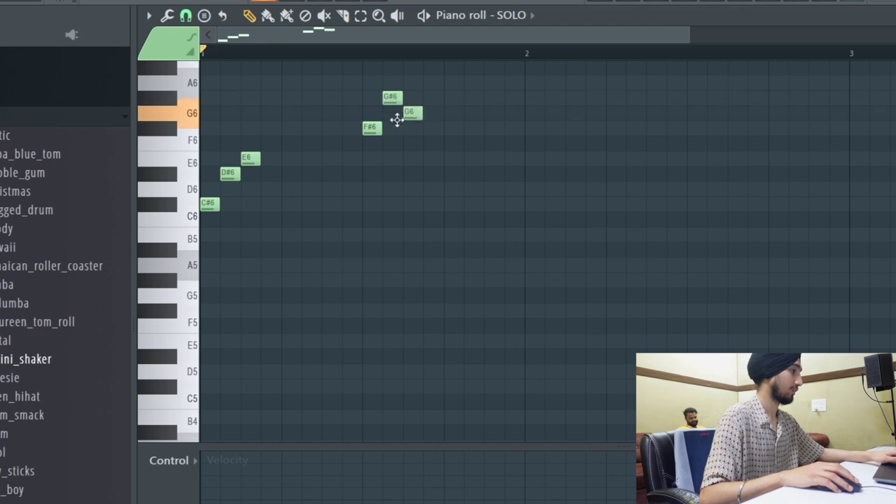
key(space)
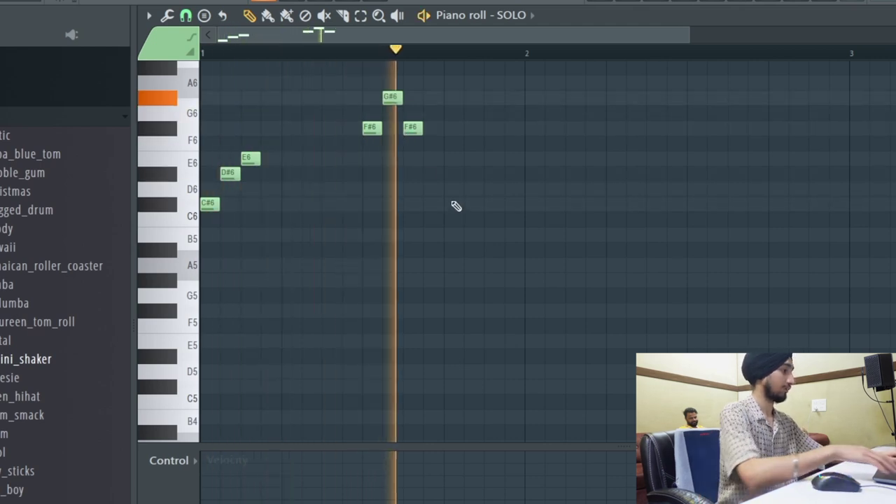
key(ctrl+Down)
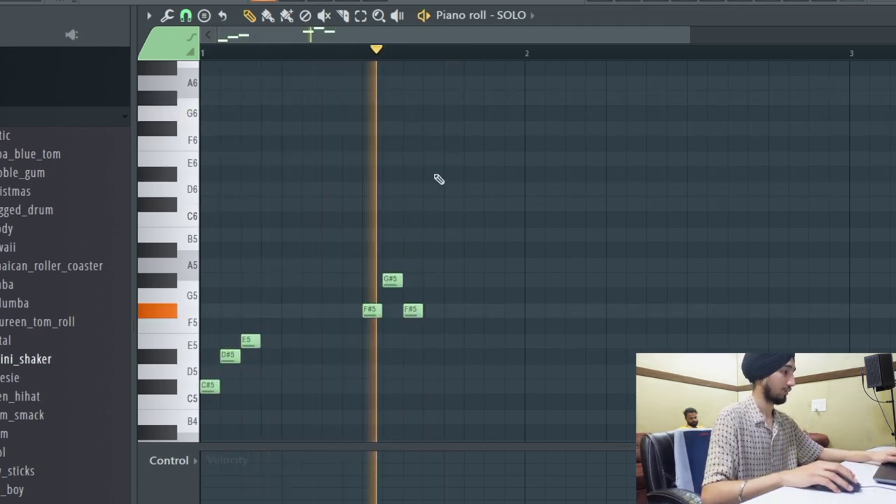
Place the Pattern 6 solo clip on Track 11 of the playlist and play it with the whistle and chords
key(F5)
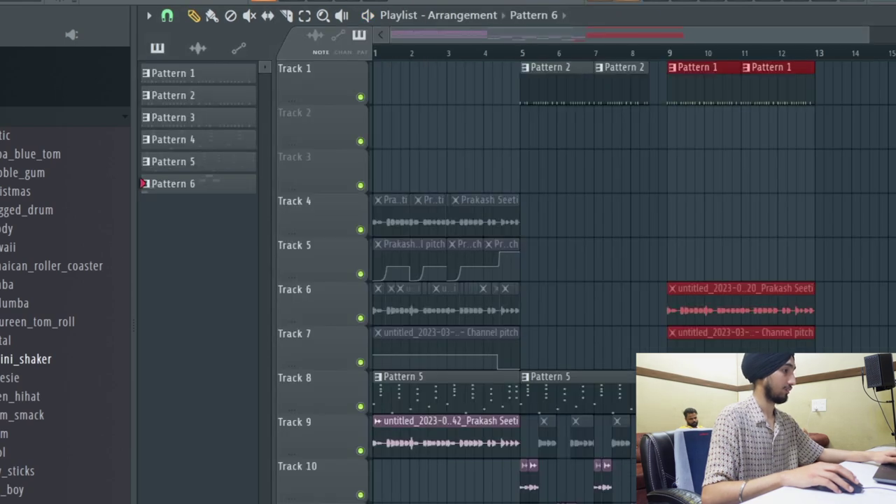
click(632, 0)
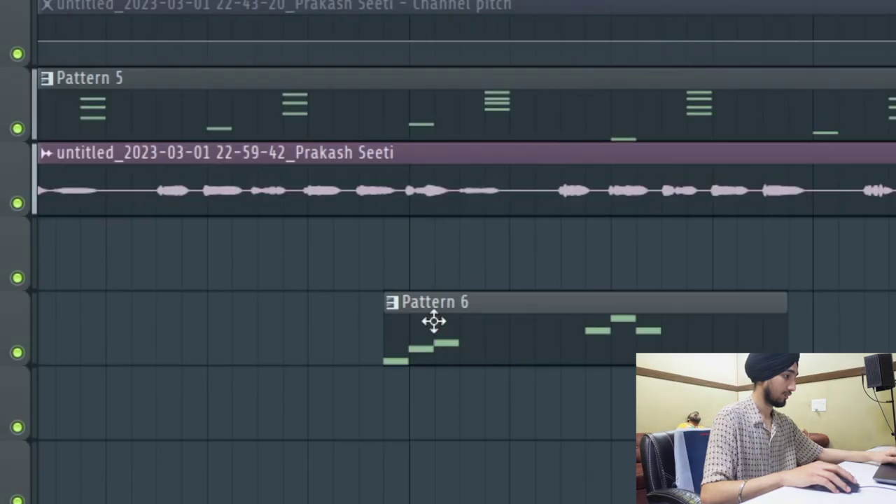
scroll(368, 296, down, 3)
key(space)
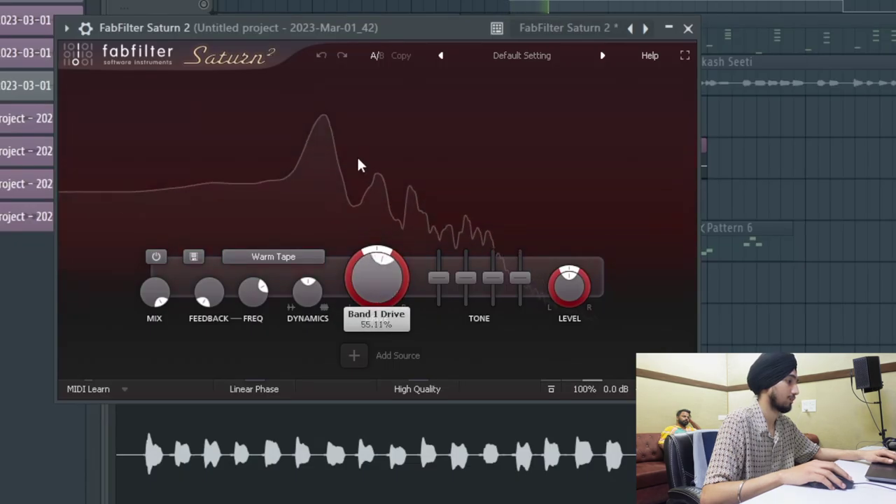
Set up FabFilter Saturn 2 with Warm Tape and about 55% drive on the Untitled project - 2023-Mar-01_42 recording
click(339, 82)
click(479, 82)
drag(413, 148, 412, 133)
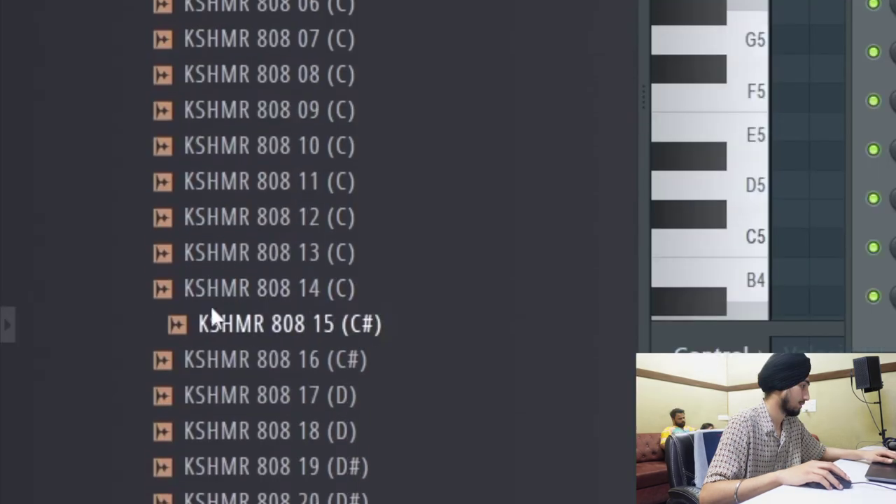
Load KSHMR 808 15 (C#) and enter a two-bar bassline with three notes each on C#5, F#4, A4 and B4, and play it
drag(208, 305, 217, 333)
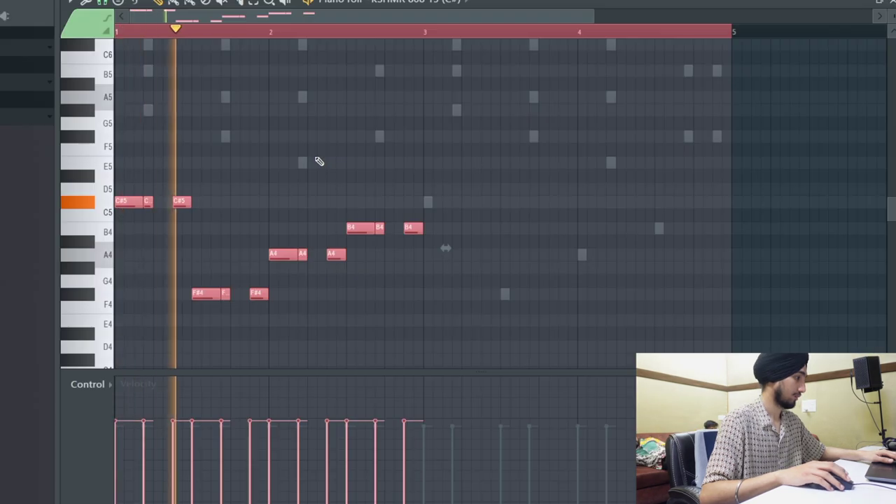
scroll(156, 156, up, 3)
ctrl+click(154, 152)
key(space)
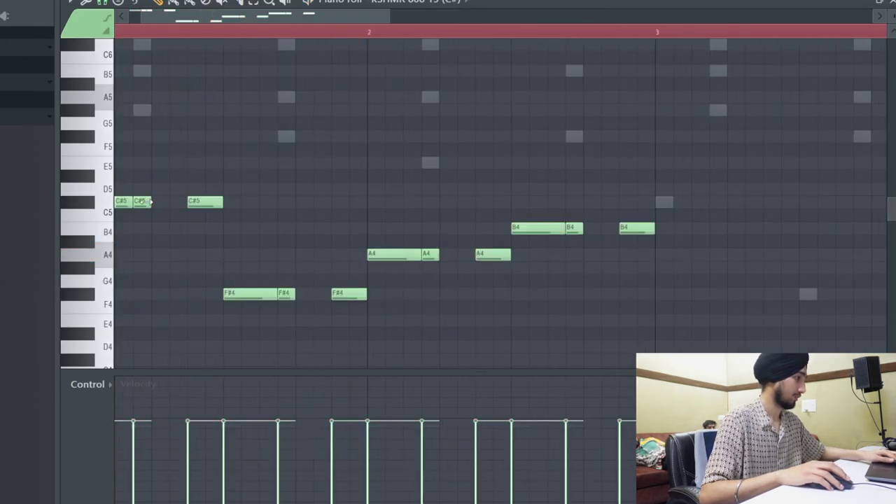
Raise the second C#5 bass note one octave to C#6, lengthen the first C#5 beneath it, and play the bassline
ctrl+click(145, 202)
key(ctrl+Up)
key(space)
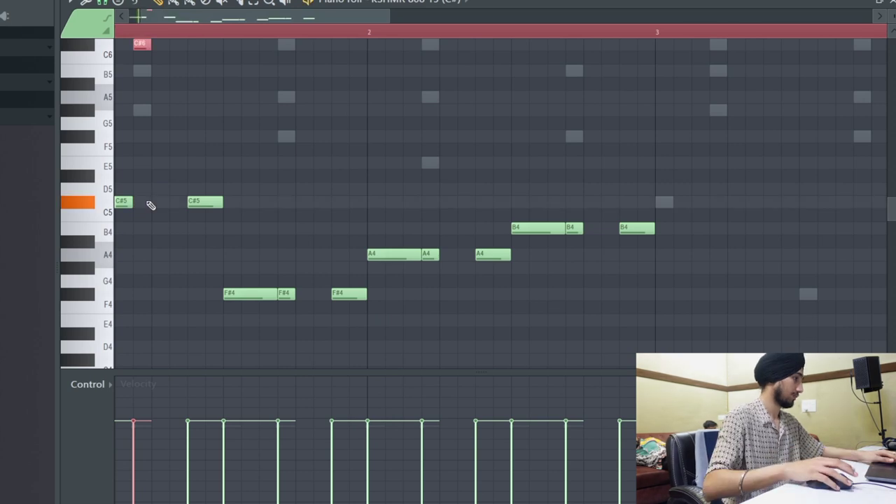
scroll(139, 203, up, 3)
key(space)
click(144, 202)
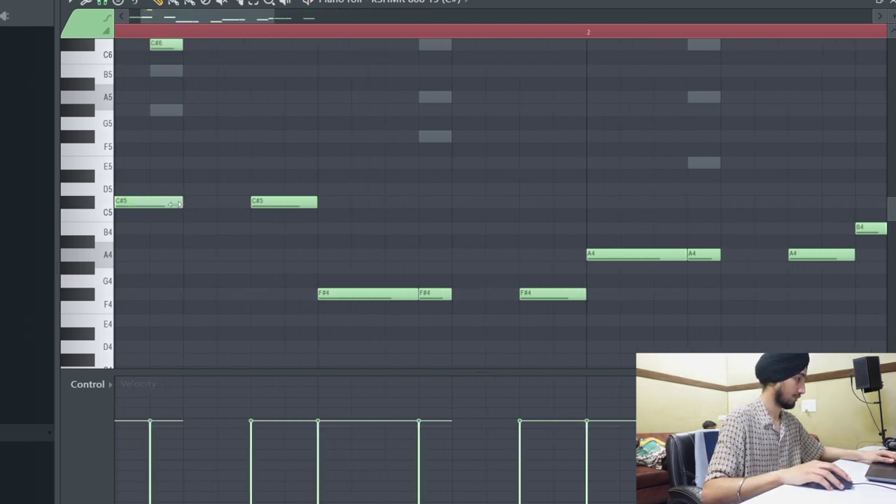
Check the C#6 note's properties, close them and play the bassline
scroll(166, 138, up, 2)
double_click(168, 85)
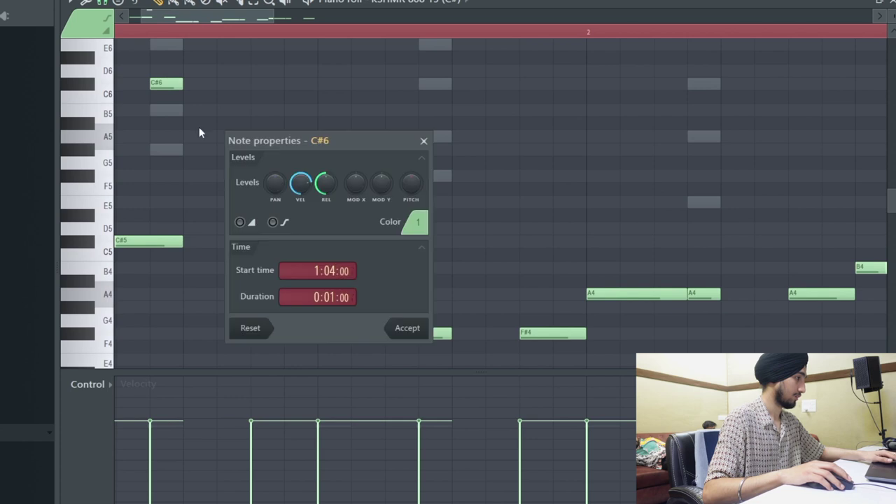
key(Escape)
key(space)
scroll(224, 126, down, 2)
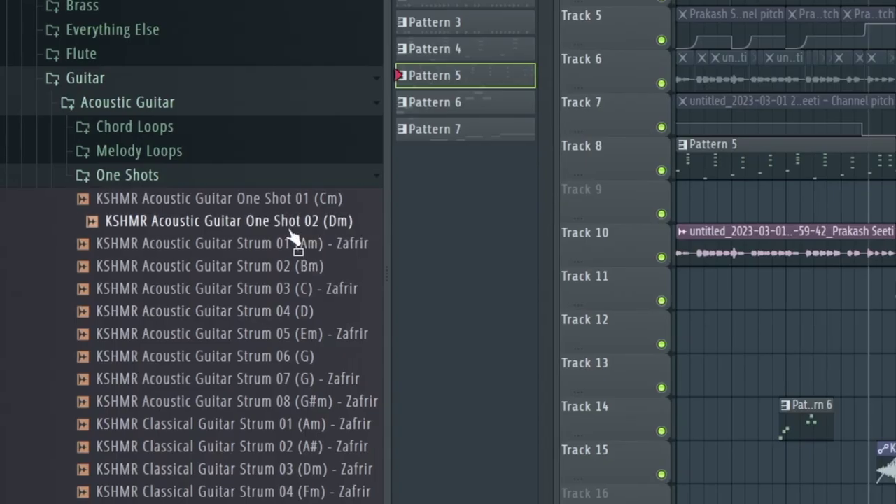
Add the KSHMR Acoustic Guitar Strum 01 (Am) - Zafrir sample to the playlist and raise its time-stretching pitch
drag(272, 245, 497, 366)
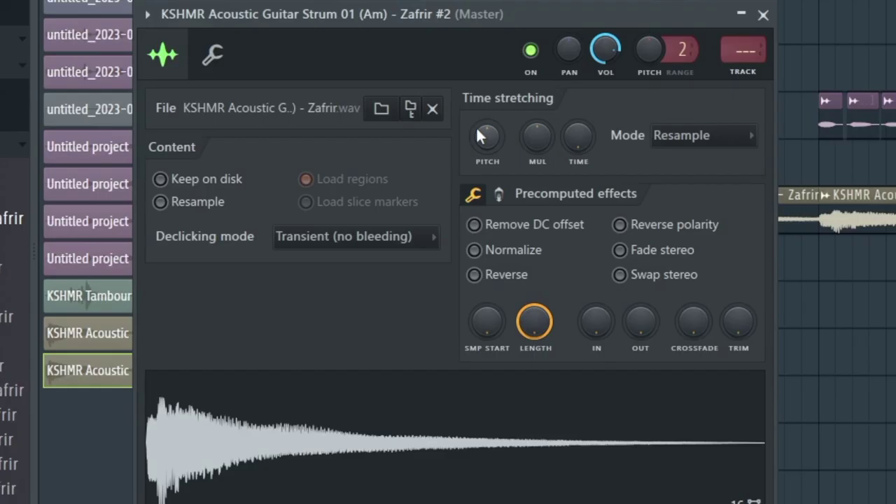
drag(478, 135, 478, 121)
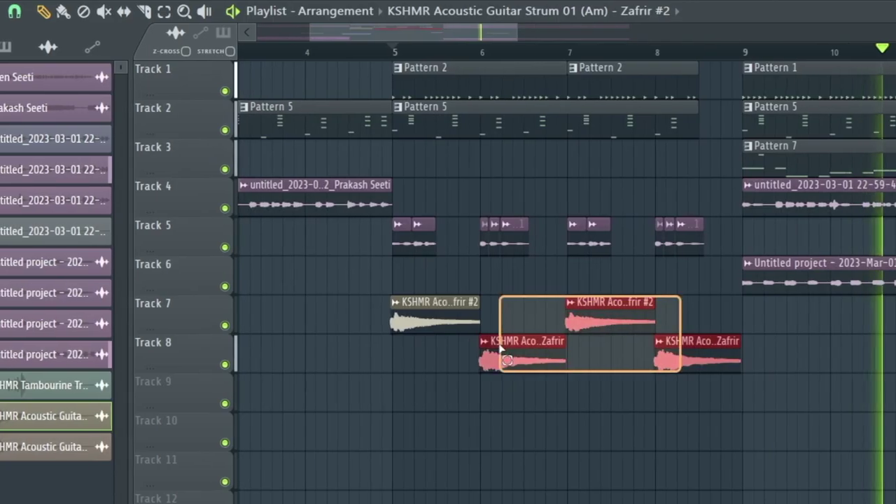
Copy the guitar strum clips on Tracks 7 and 8 to bar 9 onwards, and slice the bar 8 strum where the Pattern 5 clip ends
mouse_move(500, 348)
mouse_down()
mouse_move(428, 315)
mouse_move(773, 322)
mouse_up()
scroll(701, 378, up, 3)
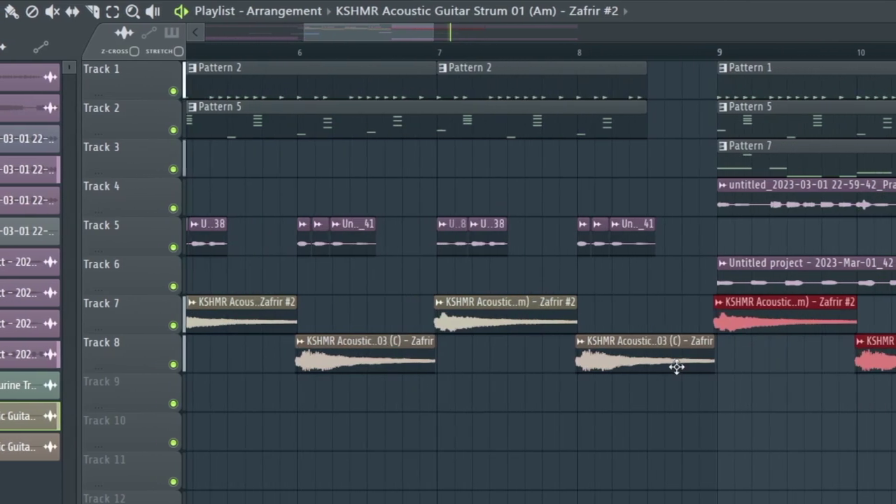
click(94, 12)
click(653, 343)
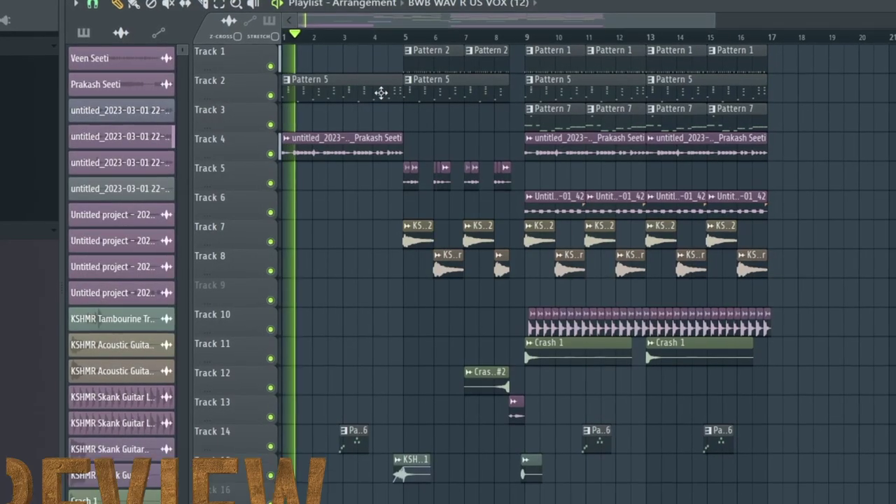
Play the full arrangement from the start and select Pattern 5 from its clip on Track 2
click(381, 93)
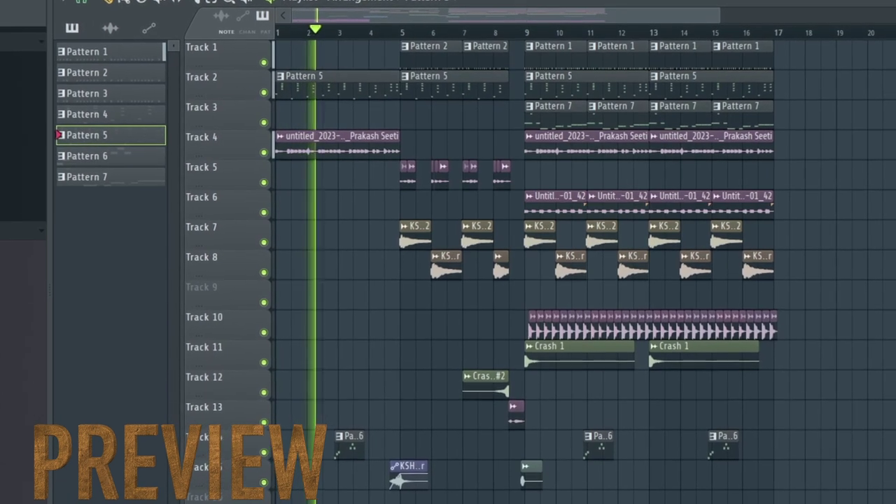